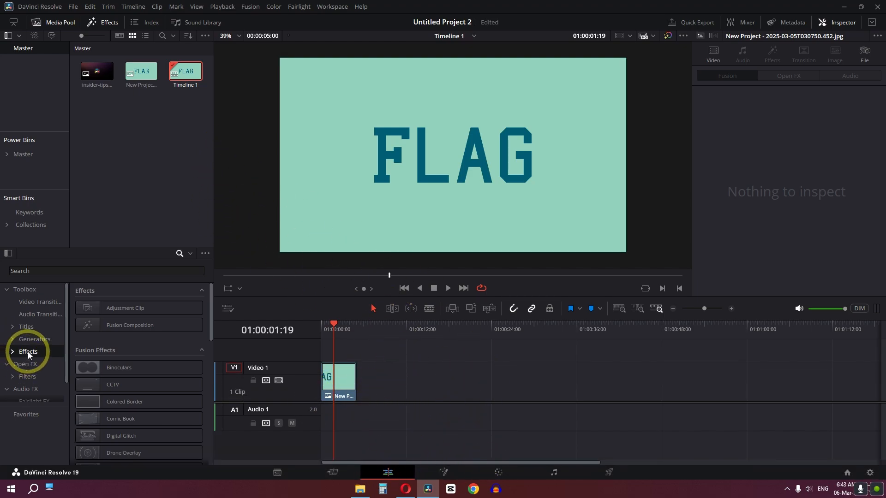
Find Flying Flag in Effects and apply it to the FLAG clip on V1
left_click(56, 273)
type("fl")
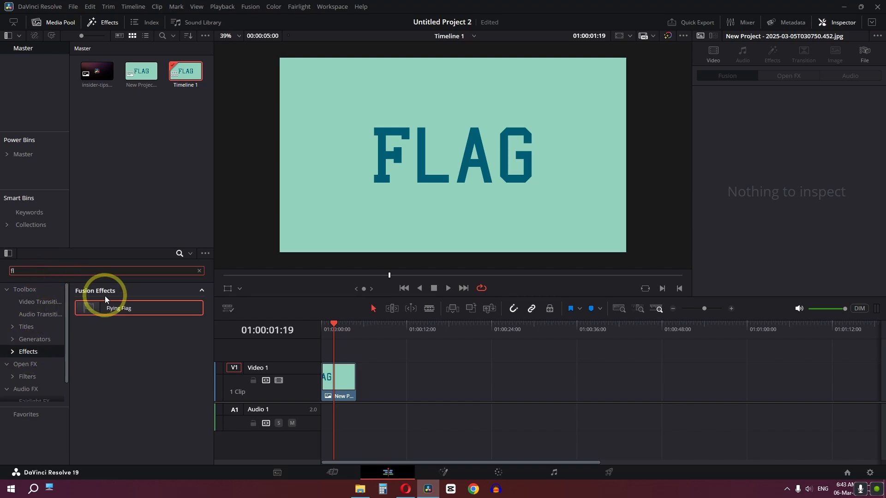
left_click_drag(109, 310, 348, 384)
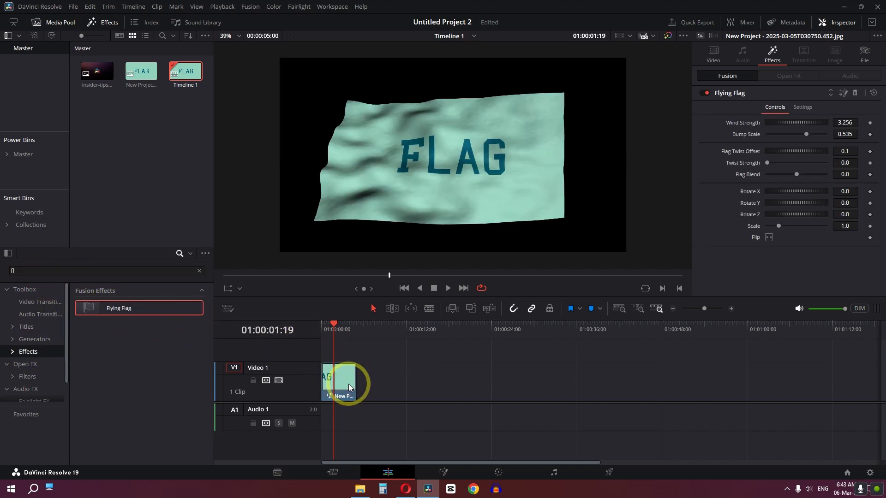
Play the clip from the start to preview the waving flag, then stop
left_click(320, 334)
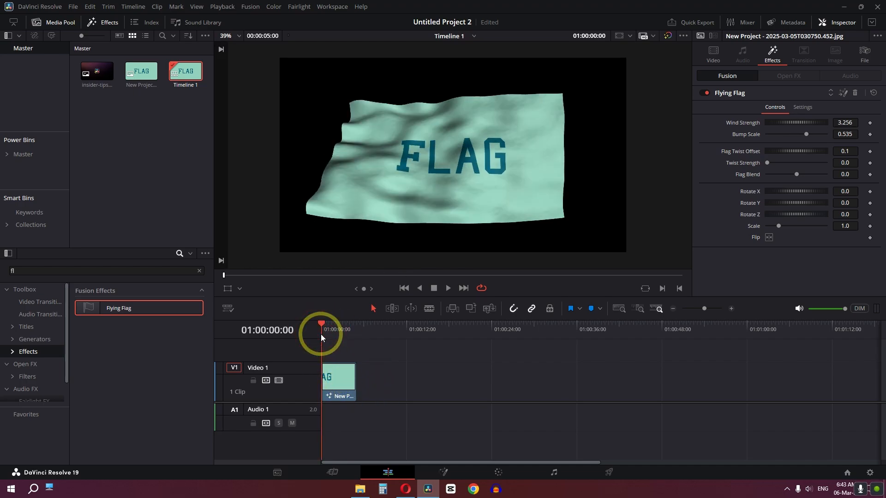
key("space")
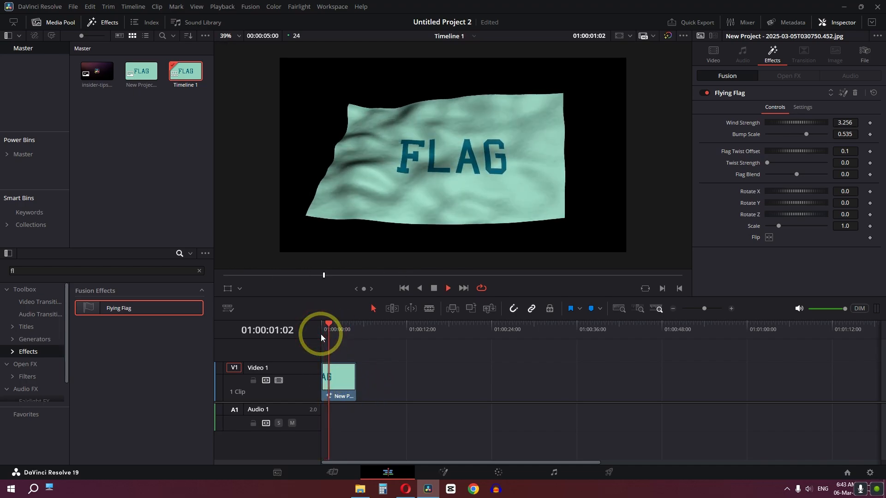
key("space")
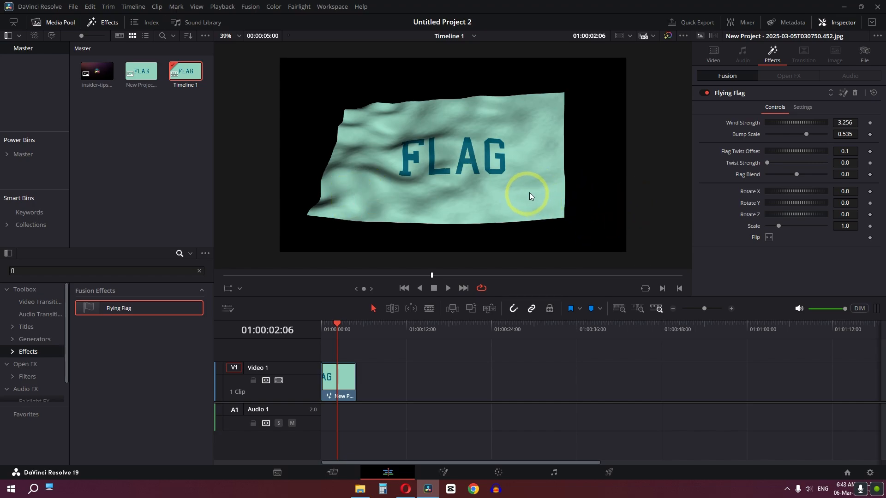
left_click_drag(774, 156, 787, 156)
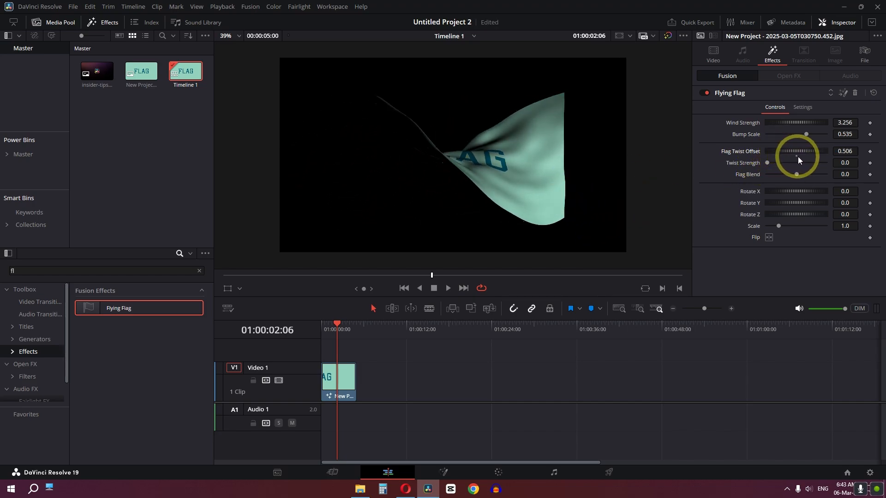
left_click_drag(787, 156, 806, 157)
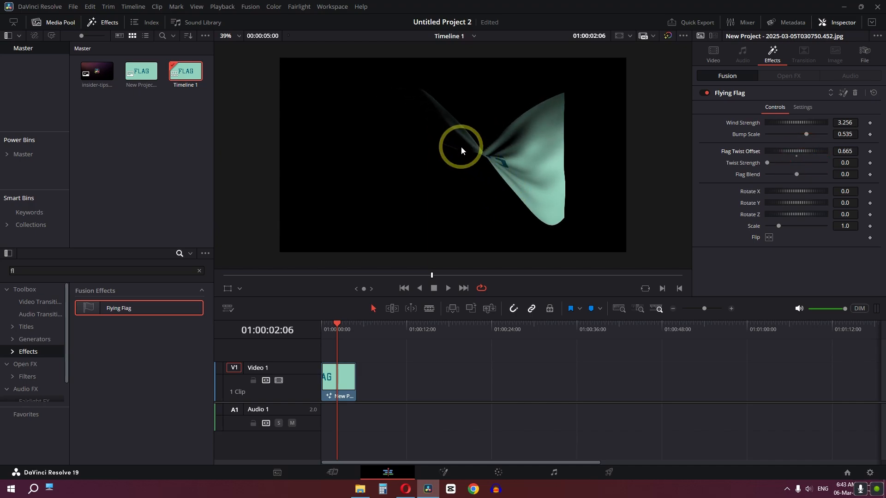
left_click(873, 97)
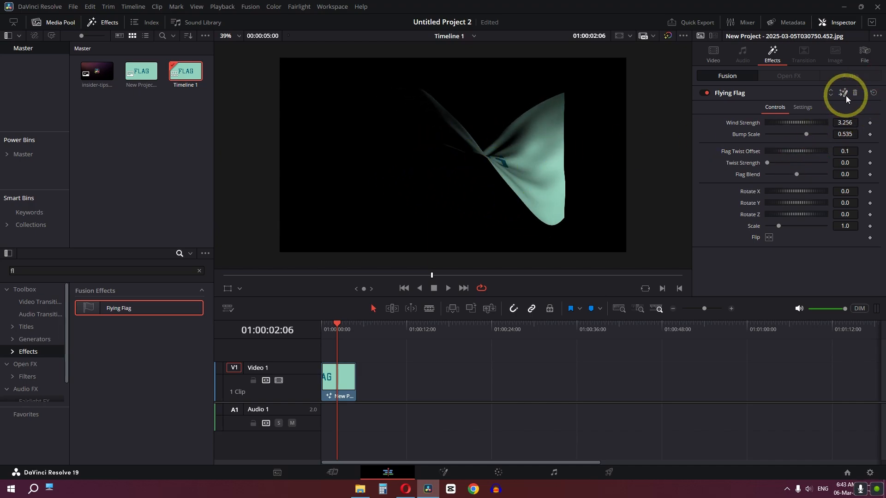
left_click(846, 96)
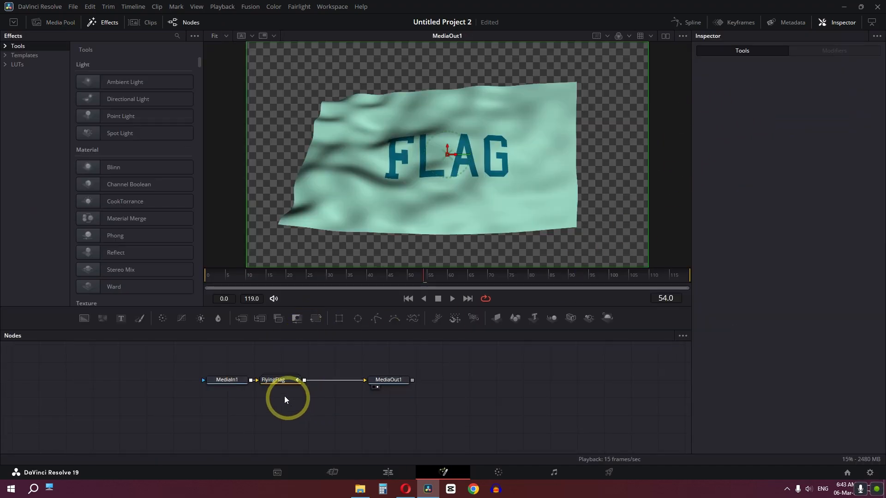
Expand the FlyingFlag group and inspect its Merge3D1_1 and DirectionalLight1_1 nodes
left_click_drag(222, 385, 178, 385)
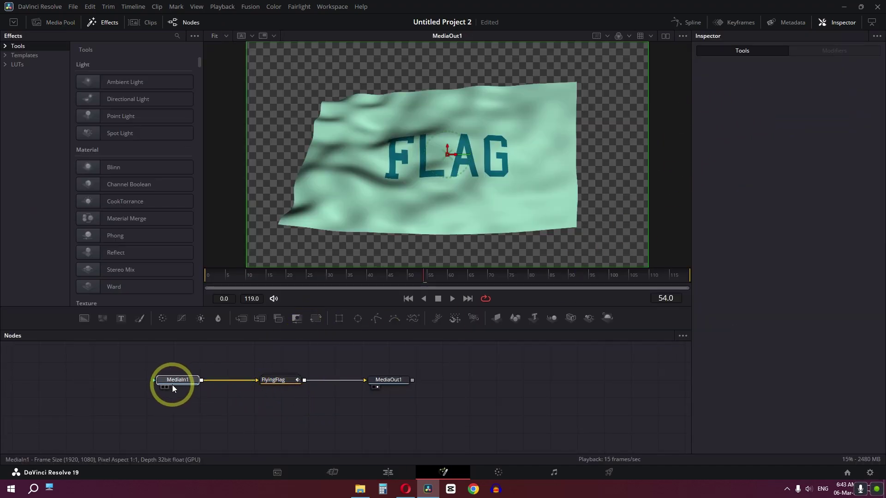
double_click(283, 381)
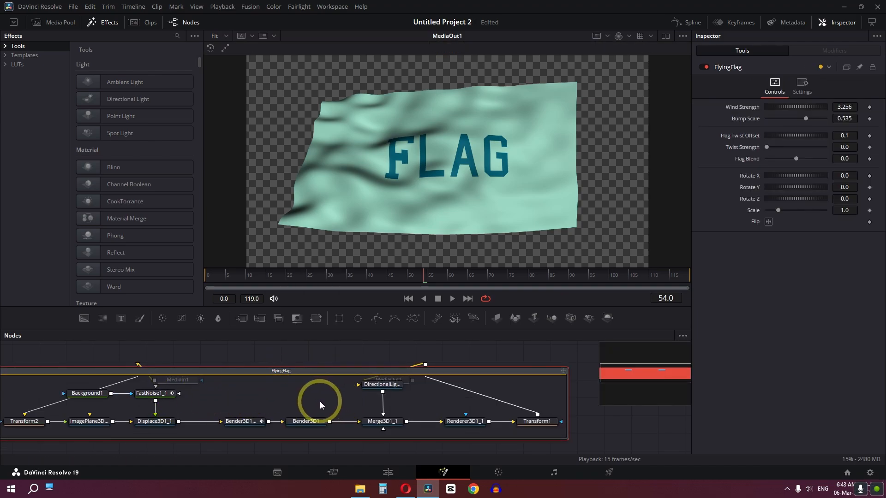
left_click(373, 426)
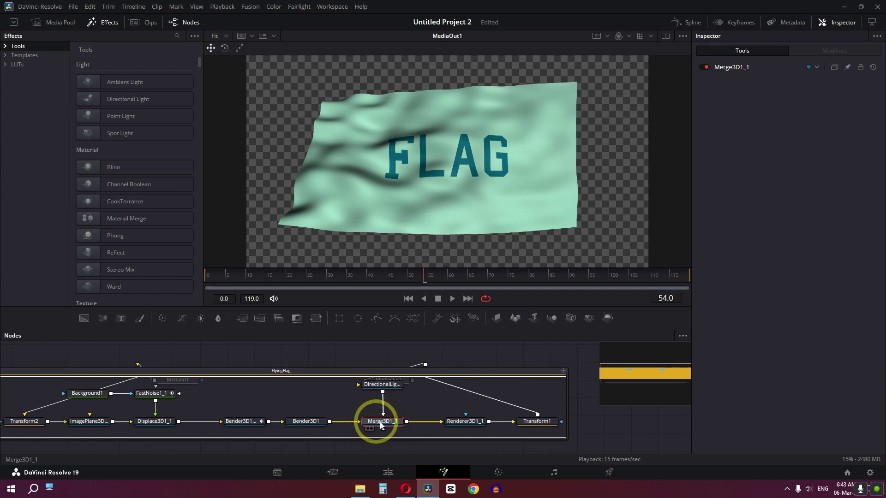
left_click(380, 388)
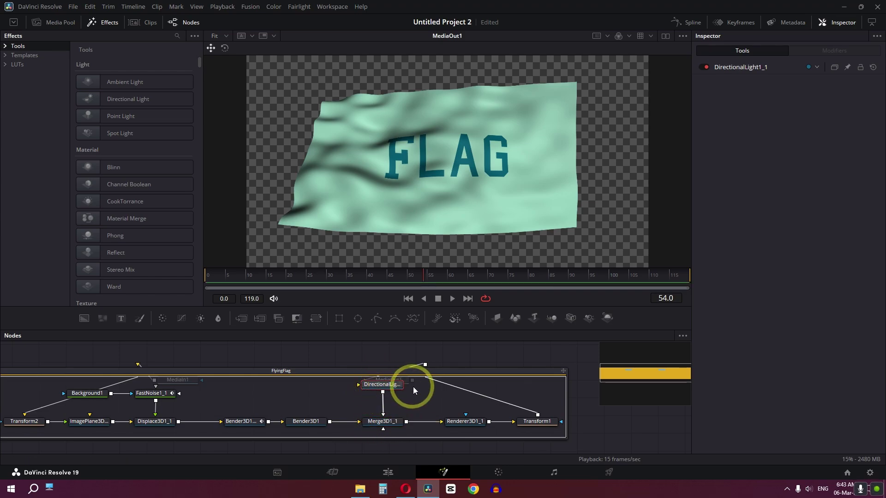
Toggle the directional light off and on to compare, leaving it on
left_click(706, 67)
left_click(705, 68)
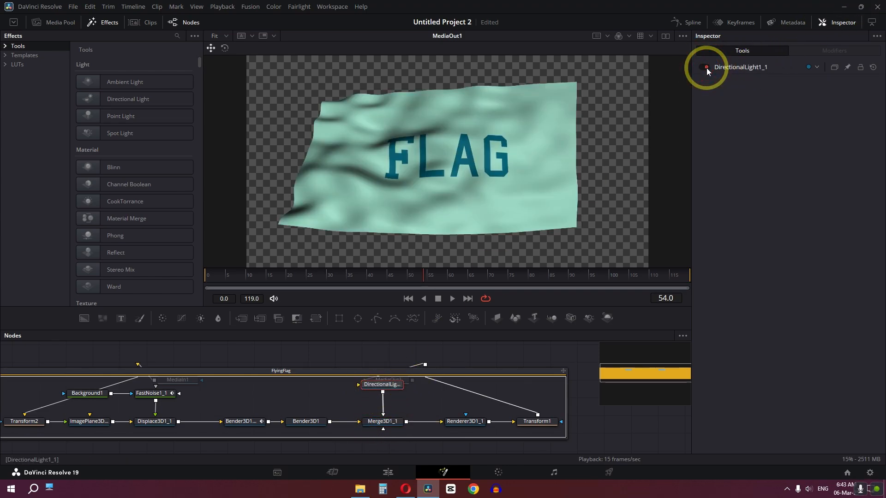
left_click(706, 67)
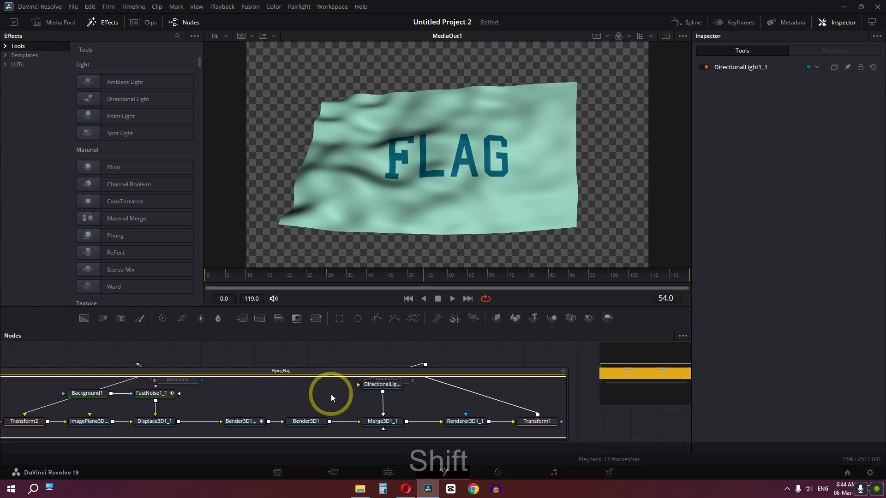
key("shift+space")
type("AMB")
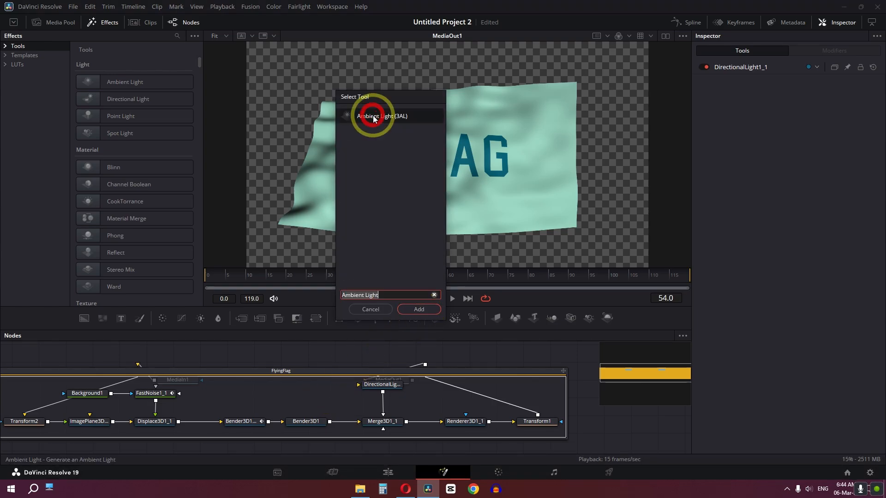
Add an Ambient Light node and connect it into Merge3D1_1
left_click(420, 310)
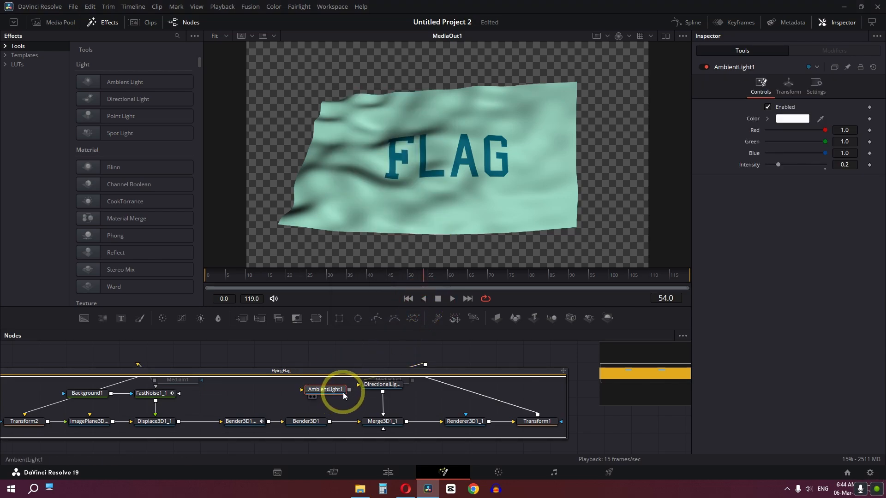
left_click_drag(349, 392, 380, 424)
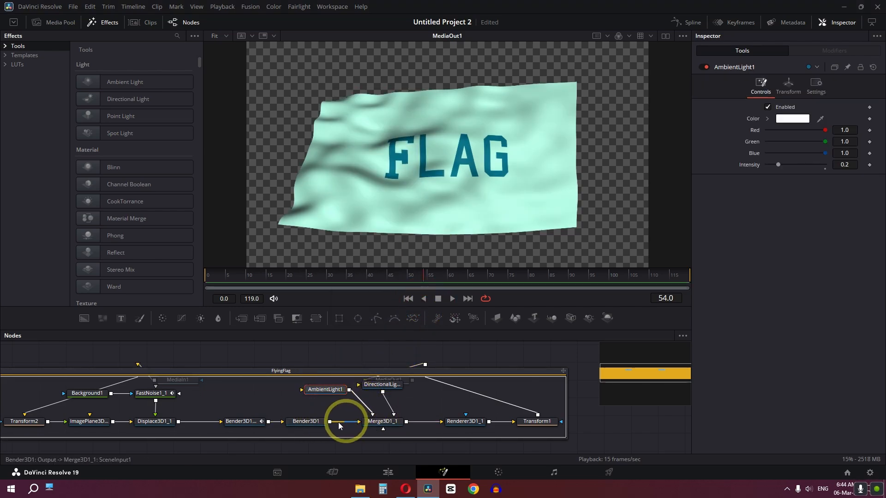
Collapse FlyingFlag and raise its Flag Twist Offset to about 0.47
left_click(139, 365)
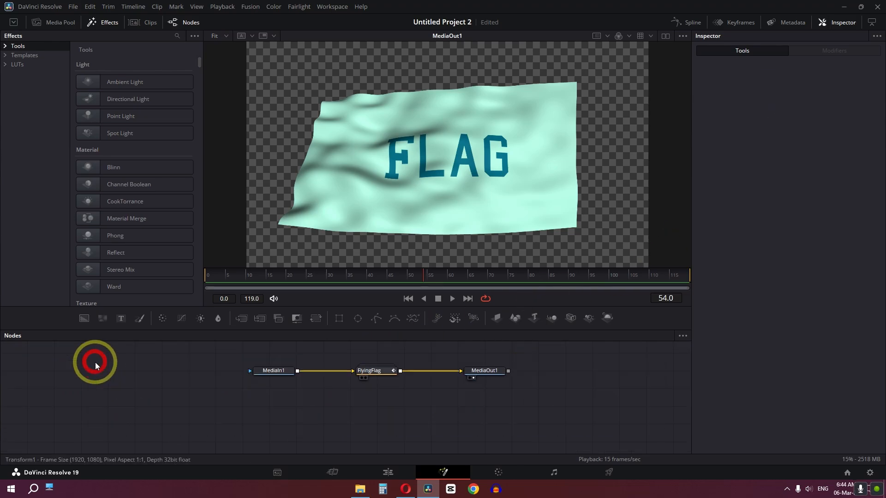
left_click(361, 371)
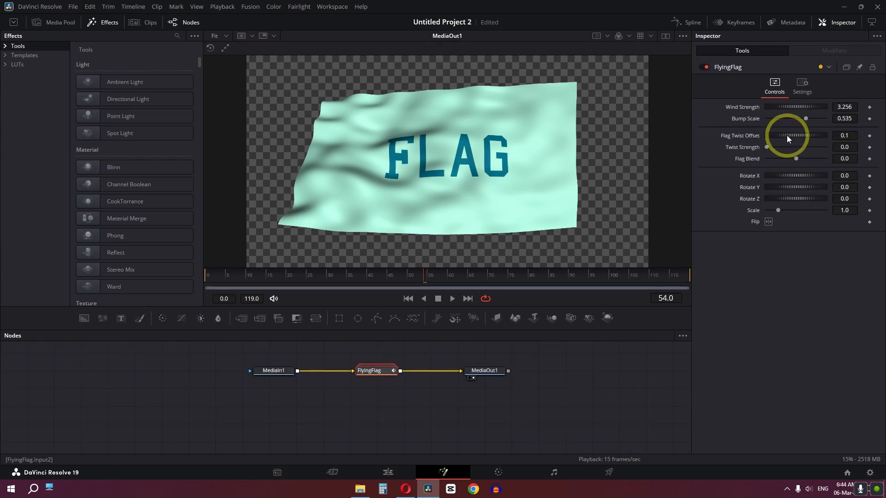
left_click_drag(786, 135, 810, 141)
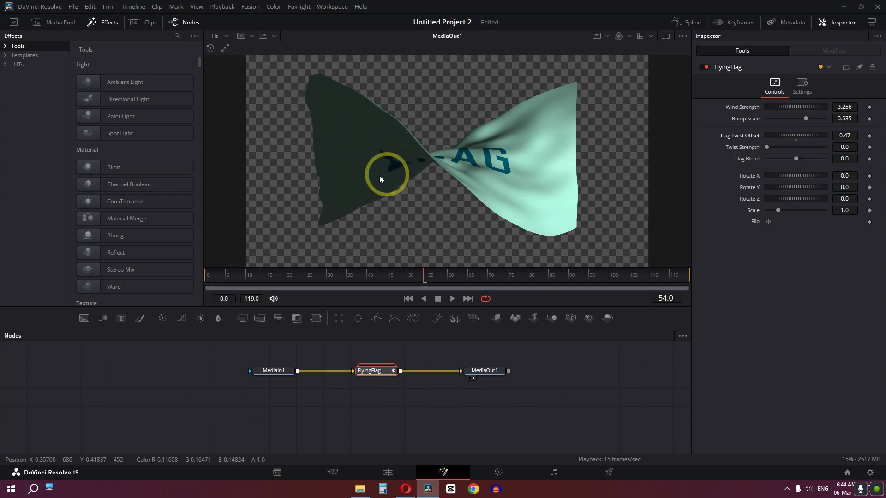
Raise the ambient light intensity and lower DirectionalLight1 intensity to 0.732
double_click(367, 371)
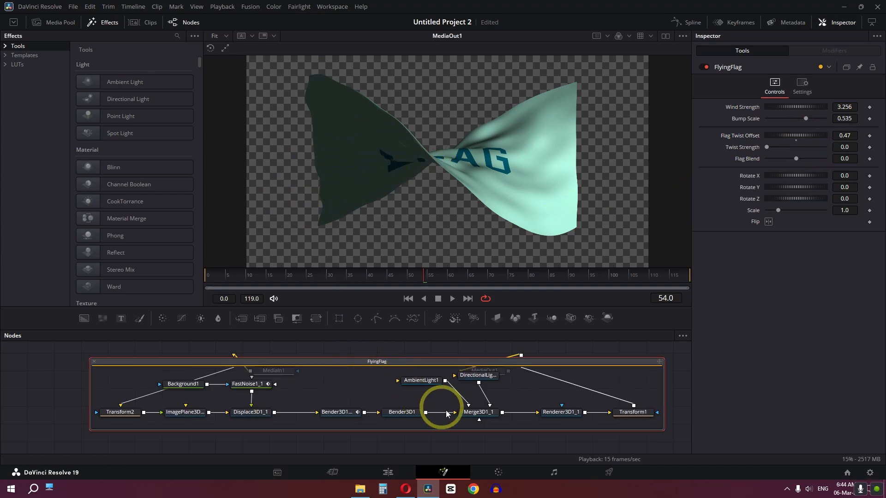
left_click(421, 381)
left_click_drag(780, 166, 784, 172)
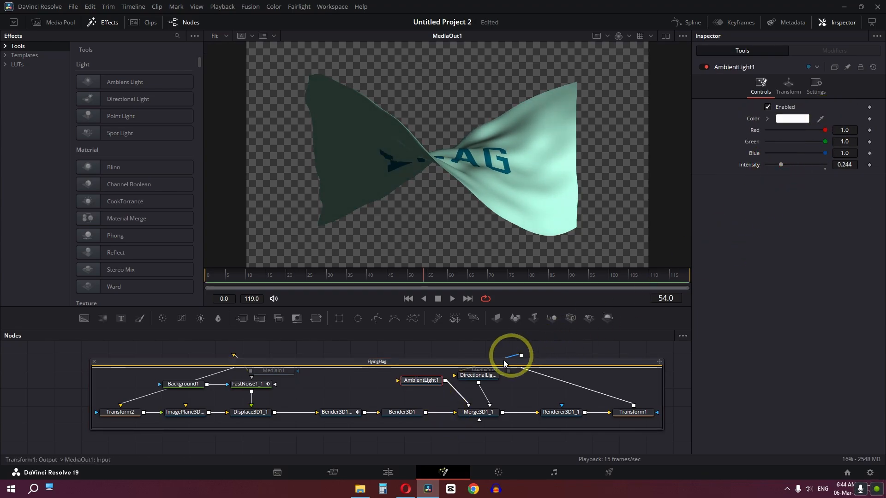
left_click(479, 375)
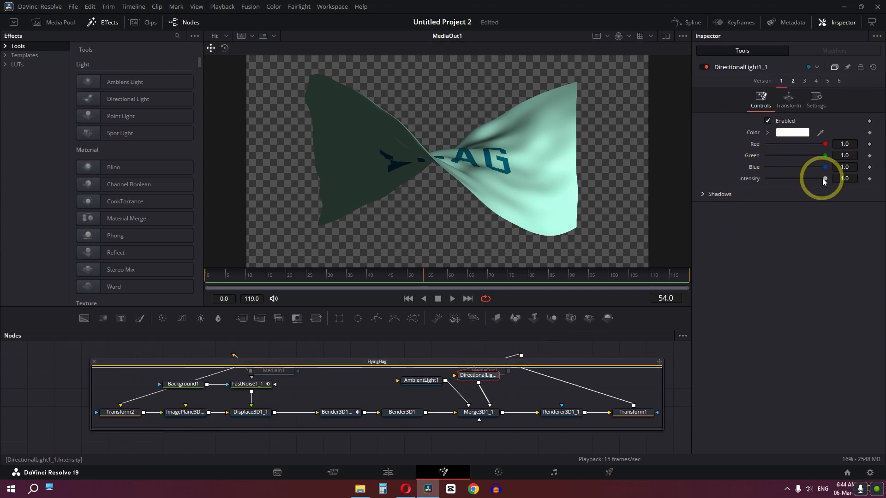
mouse_move(823, 178)
left_mouse_down()
mouse_move(835, 184)
mouse_move(807, 192)
left_mouse_up()
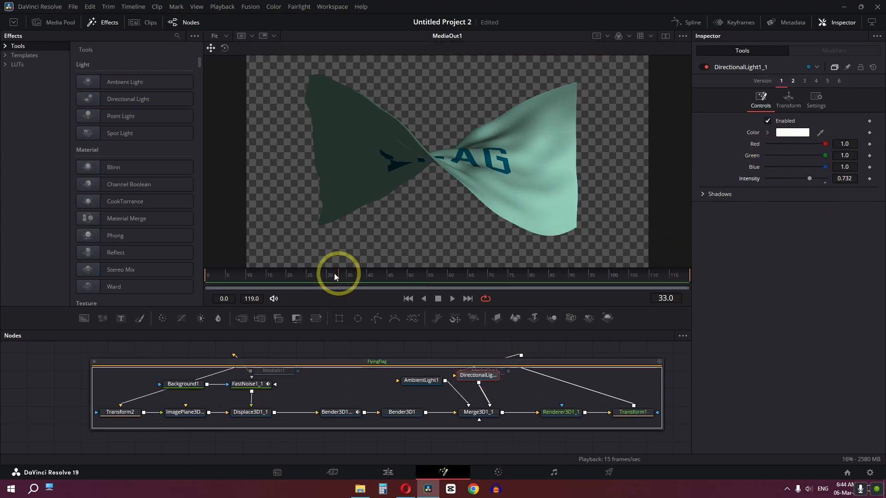
Return to frame 0, collapse FlyingFlag into one node and go back to the edit timeline
left_click_drag(334, 274, 163, 268)
left_click(95, 361)
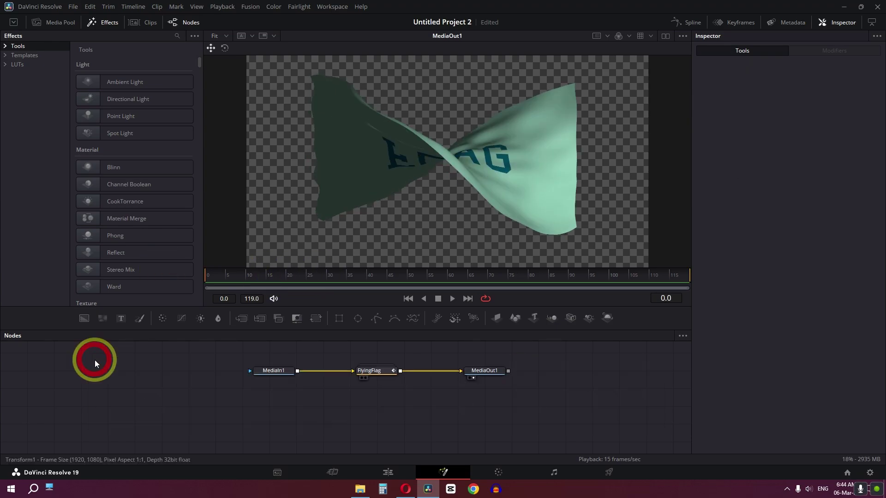
left_click(389, 472)
Adjust the twist offset, shrink the flag to 0.67 scale and play it back
mouse_move(762, 149)
left_mouse_down()
mouse_move(761, 160)
mouse_move(788, 163)
mouse_move(771, 163)
mouse_move(784, 163)
mouse_move(751, 184)
left_mouse_up()
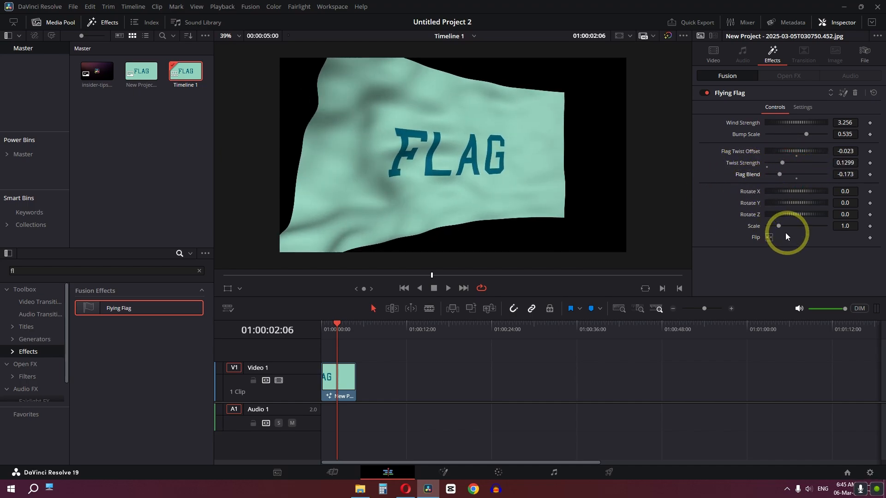
left_click_drag(778, 226, 773, 225)
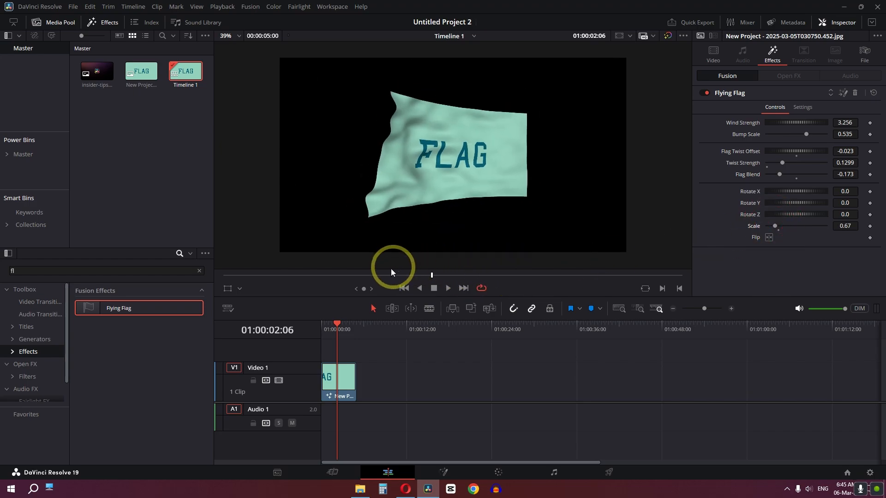
key("Home")
key("space")
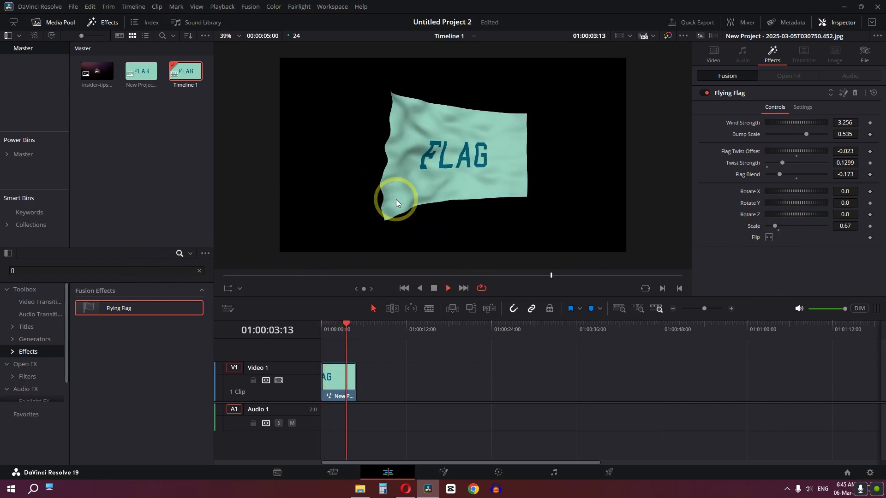
key("space")
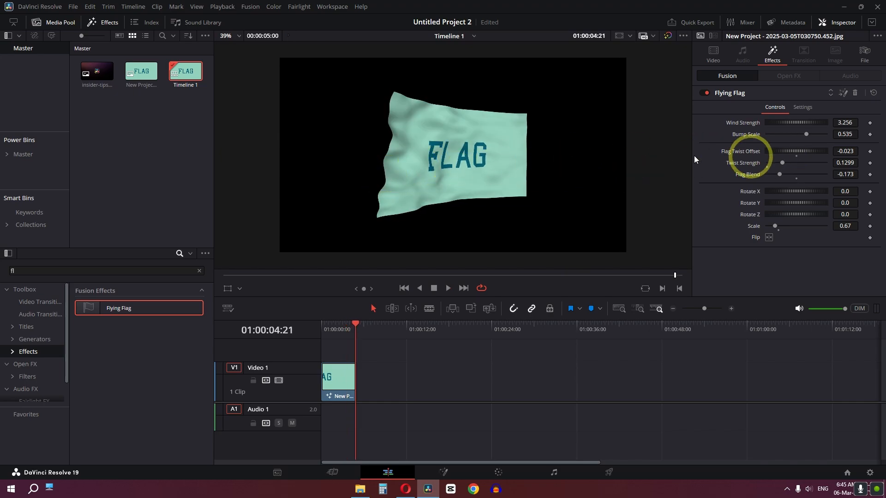
Flip the flag and rotate it sideways to Rotate Y 88.6, then reopen it in Fusion
left_click(770, 237)
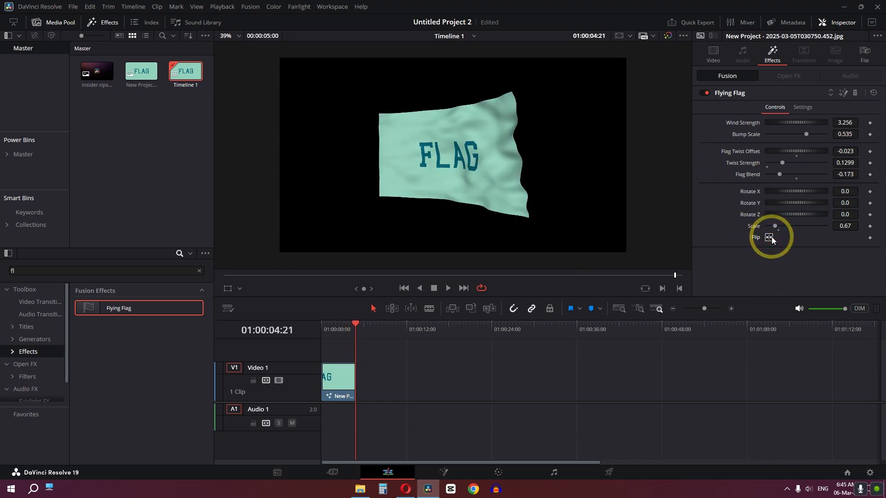
key("space")
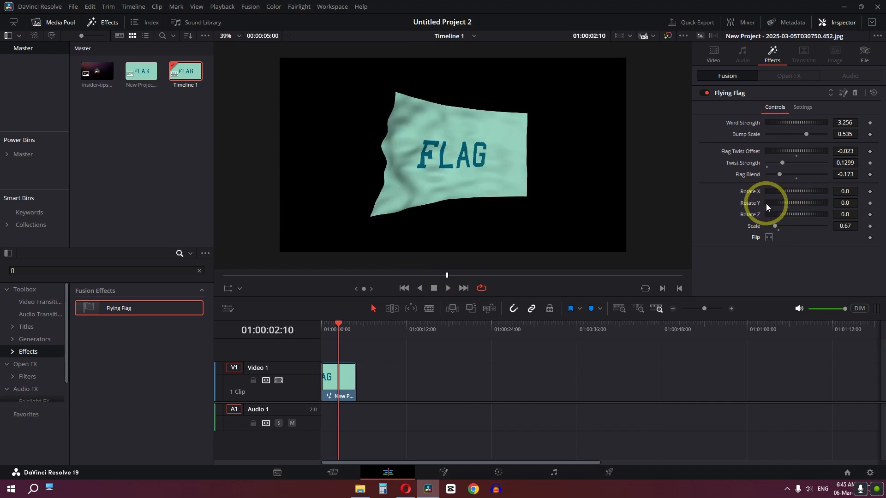
mouse_move(775, 205)
left_mouse_down()
mouse_move(801, 204)
mouse_move(768, 215)
mouse_move(804, 193)
mouse_move(792, 206)
left_mouse_up()
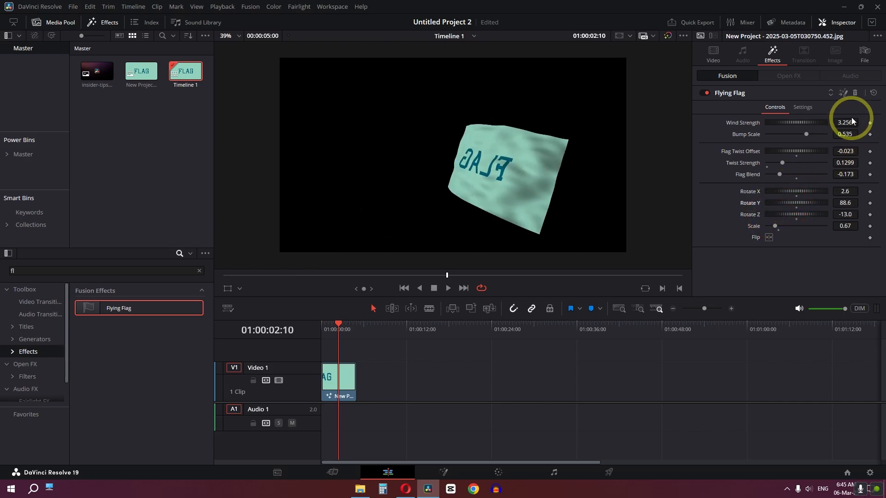
left_click(844, 94)
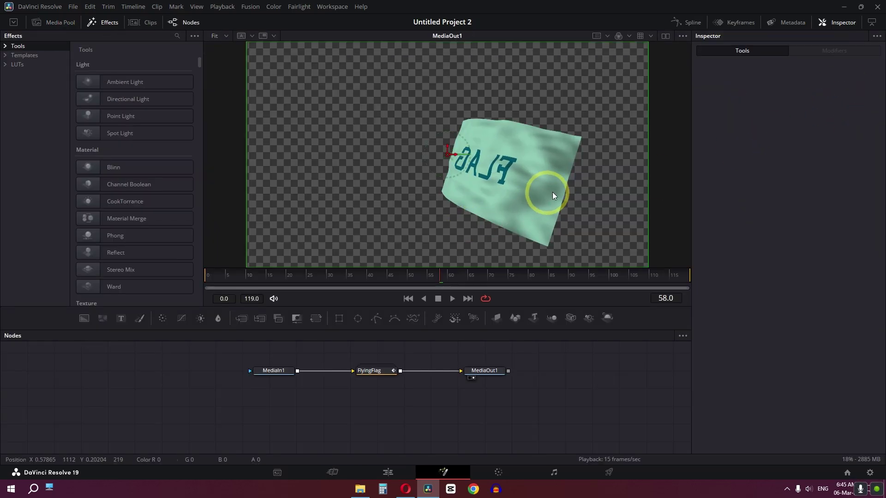
Switch AmbientLight1 off and play from frame 0 to compare the lighting
left_click(389, 372)
left_click(433, 381)
left_click(706, 67)
left_click_drag(254, 279, 160, 276)
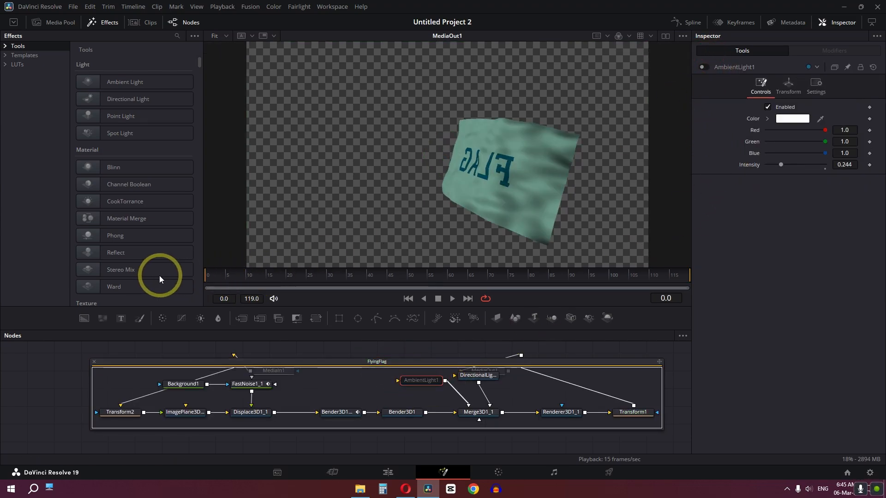
left_click(452, 300)
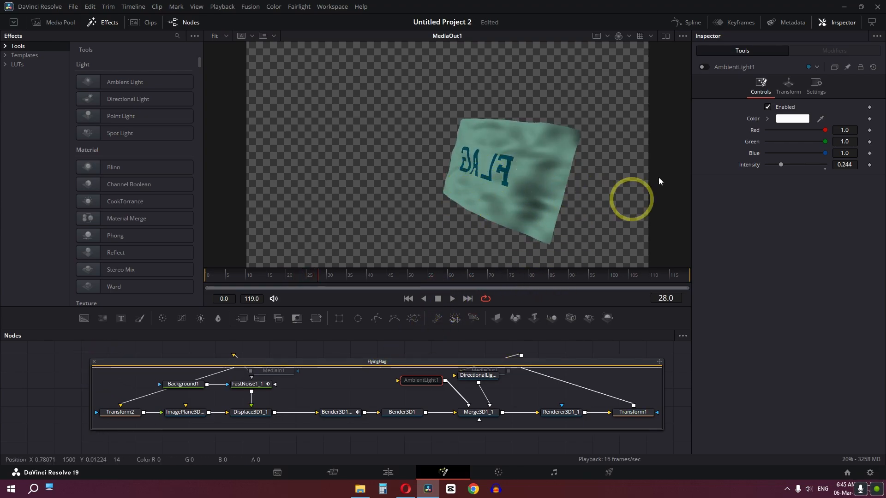
Turn the ambient light back on at 0.244 intensity and return to the edit timeline
left_click(703, 66)
left_click_drag(244, 276, 238, 276)
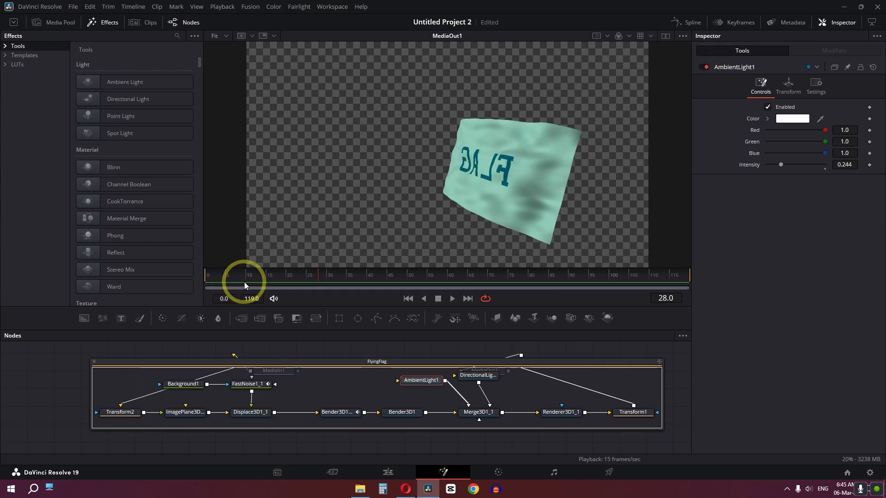
key("shift+4")
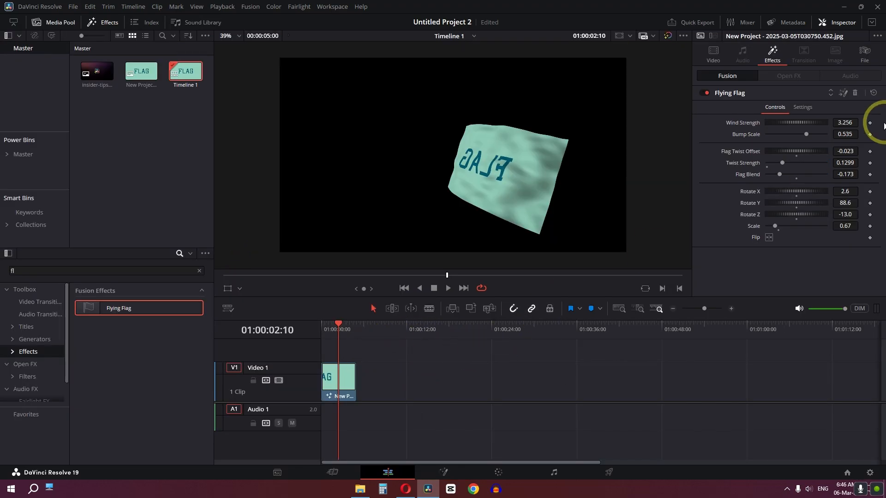
Zero Rotate X, Y and Z and play the straightened flag from the start
left_click(841, 191)
type("0")
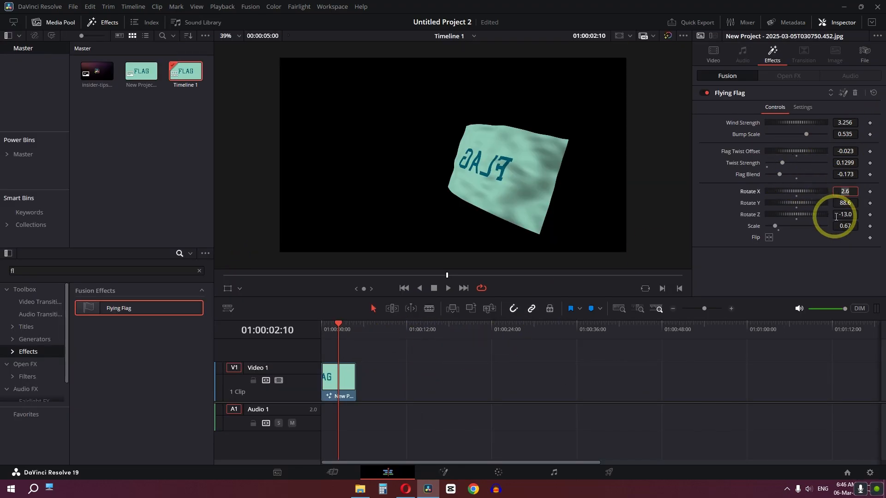
key("Tab")
type("0")
key("Return")
type("0")
key("Return")
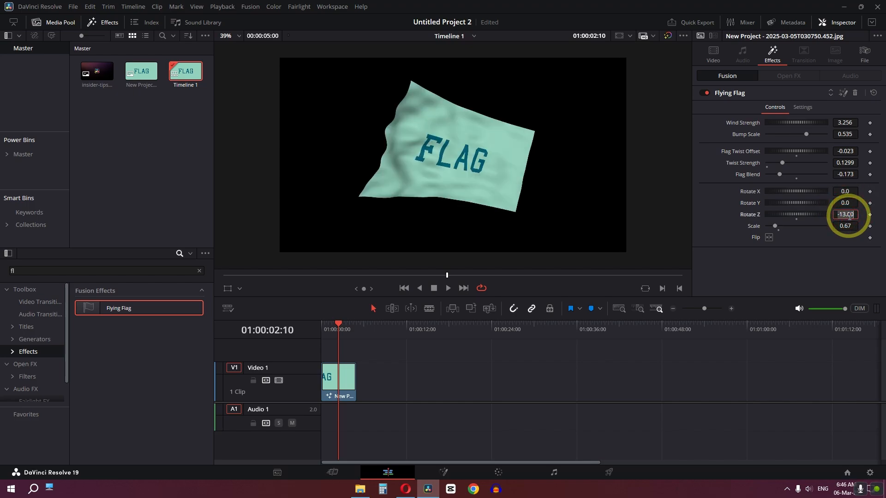
left_click_drag(338, 325, 322, 325)
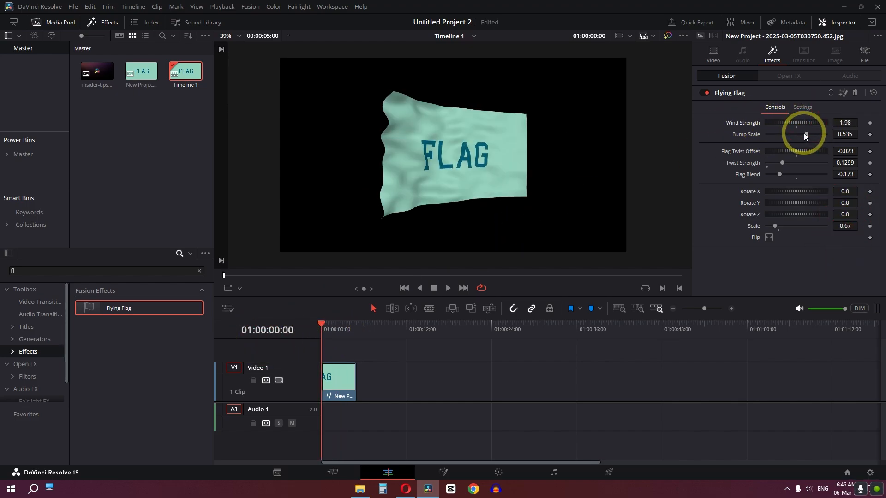
key("space")
Set Wind Strength to -1.179, Bump Scale to 0.6047 and Flag Twist Offset to 0
left_click(787, 136)
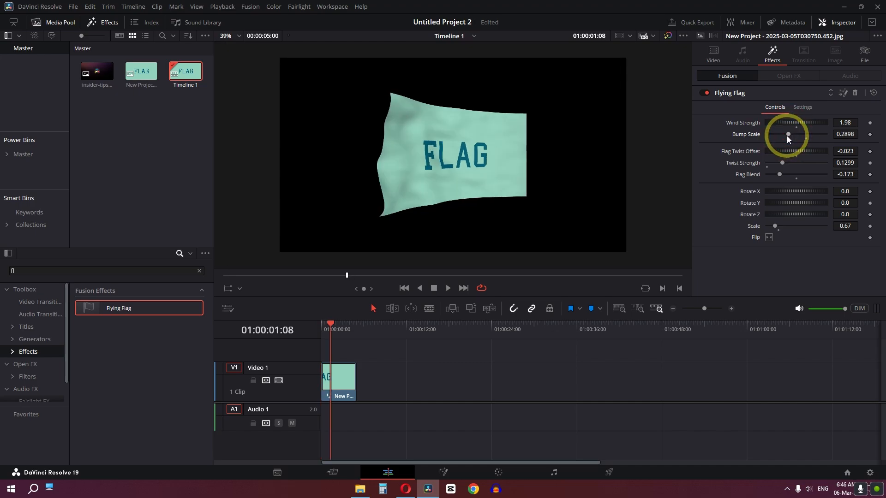
left_click_drag(790, 133, 837, 135)
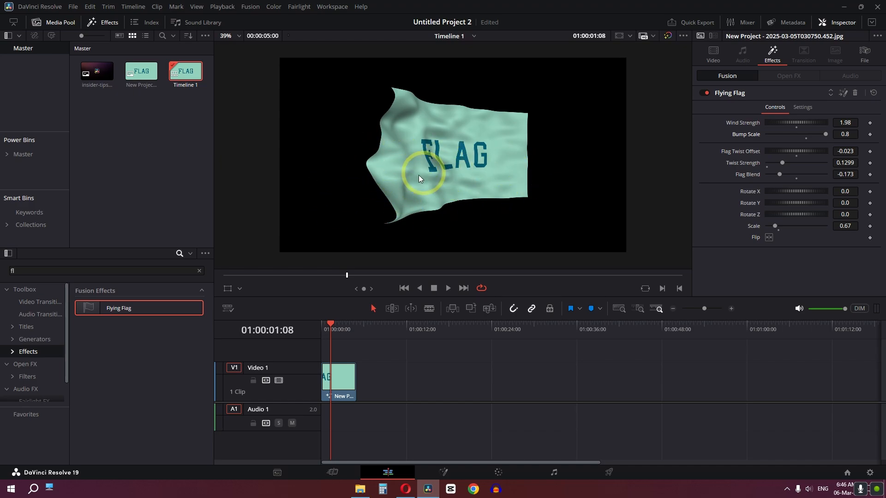
key("space")
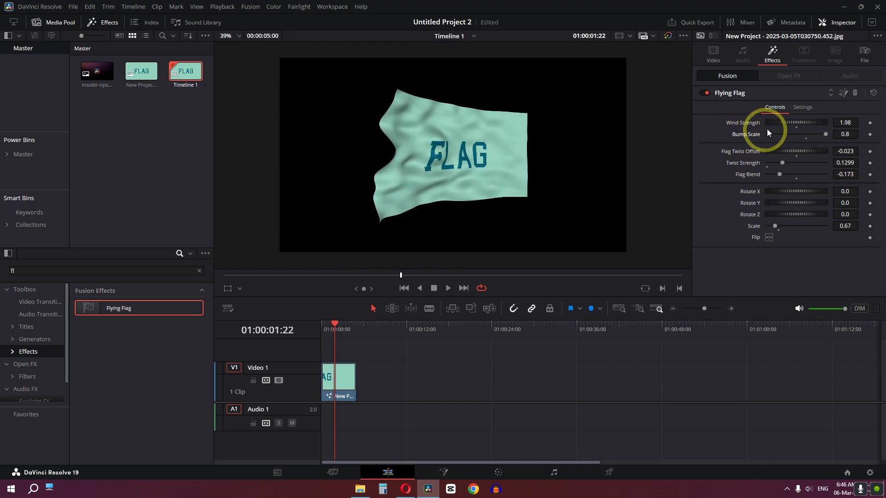
mouse_move(773, 120)
left_mouse_down()
mouse_move(789, 123)
mouse_move(729, 125)
mouse_move(337, 199)
left_mouse_up()
left_click_drag(825, 134, 813, 135)
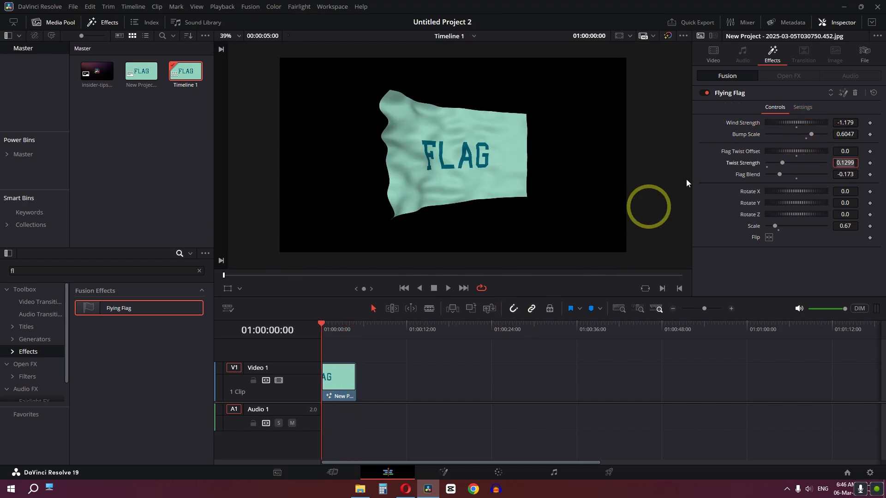
left_click(805, 265)
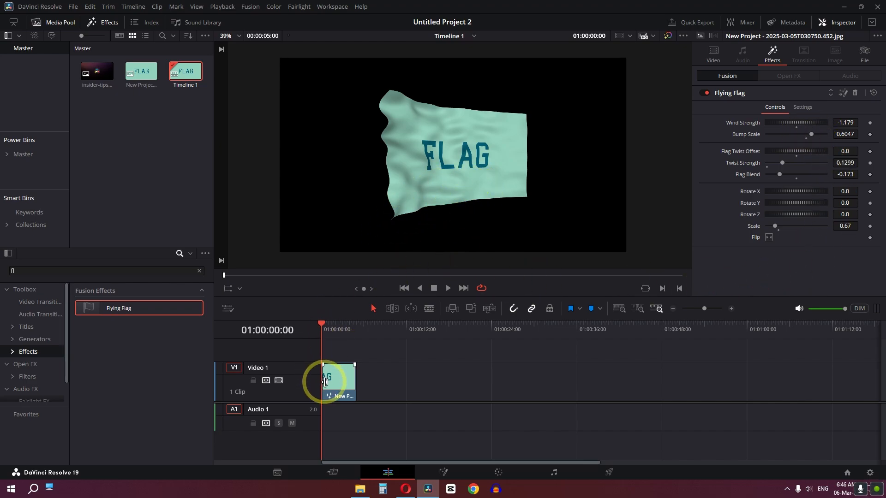
left_click(333, 385)
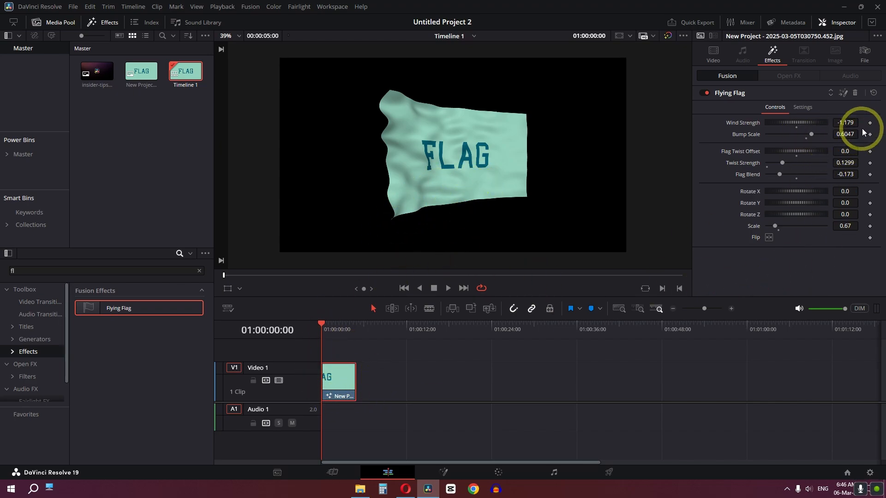
Keyframe Flag Twist Offset from 0.0, raised later and lowered again further along the clip
left_click(870, 151)
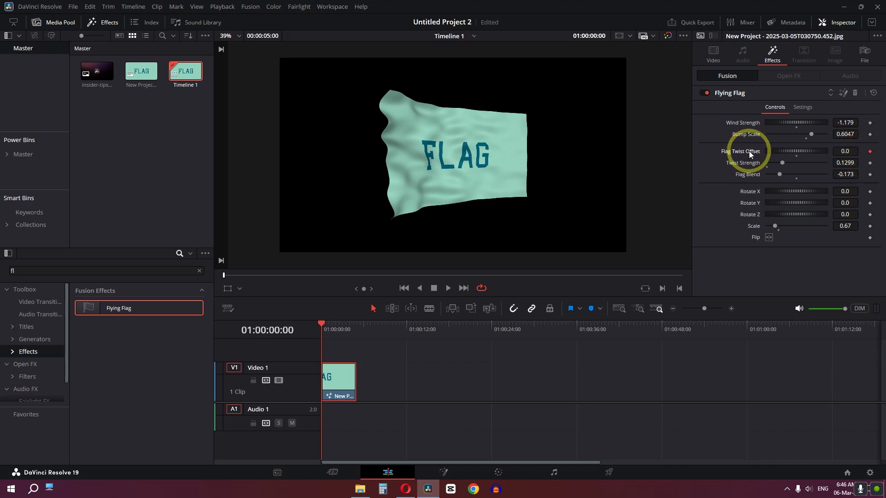
left_click_drag(326, 328, 330, 328)
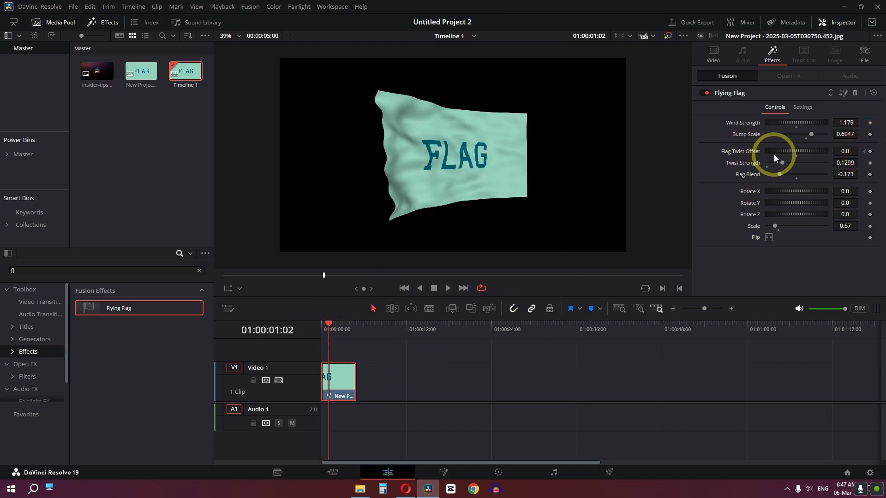
left_click_drag(775, 153, 794, 160)
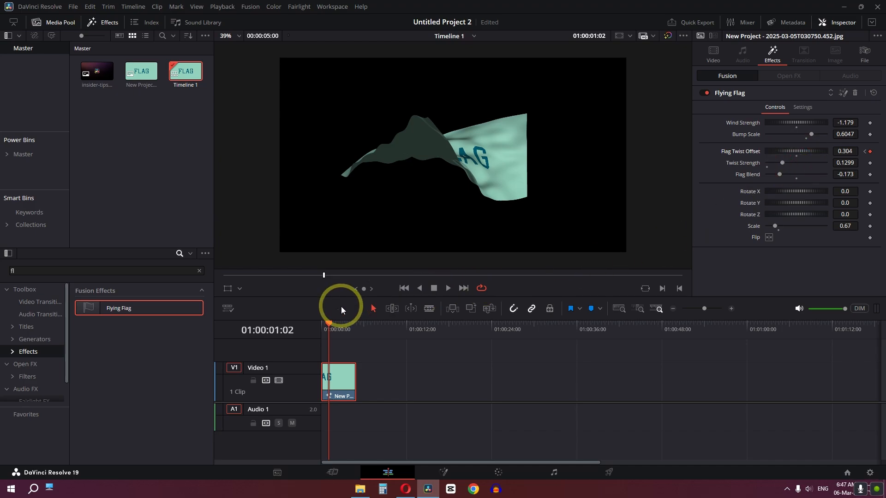
left_click_drag(325, 326, 339, 324)
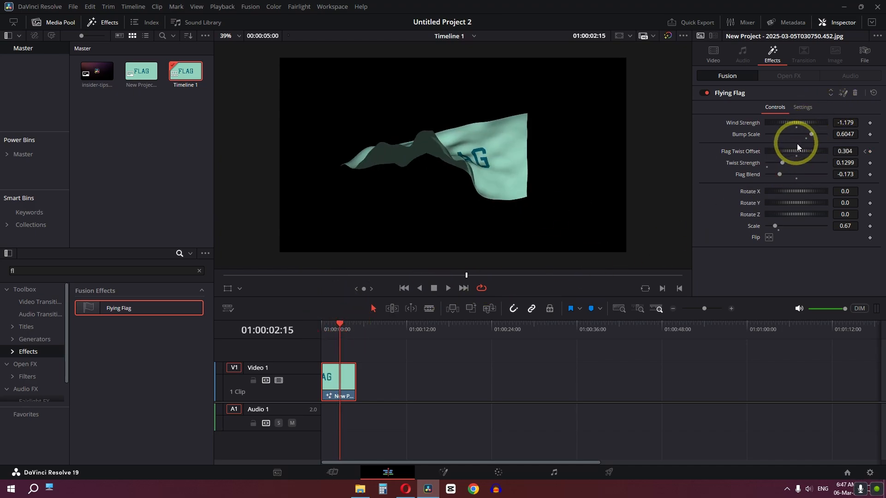
left_click_drag(803, 156, 770, 153)
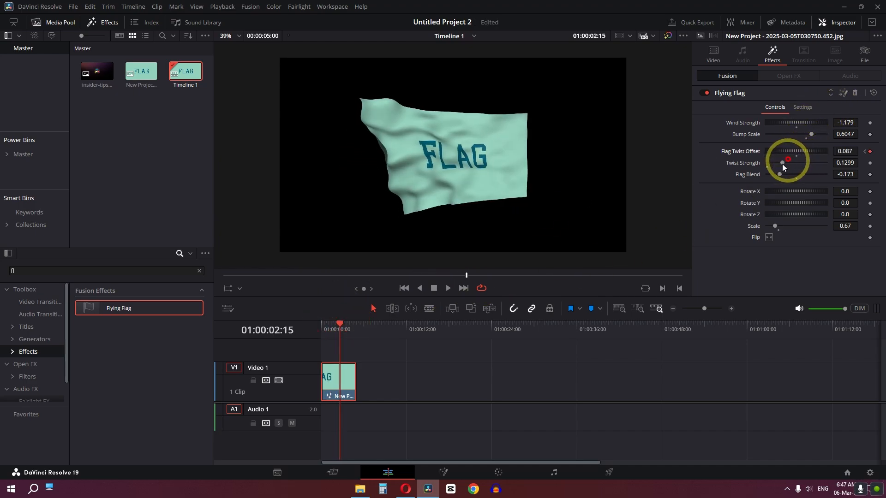
Play the twisting animation, then stop and return to the start
key("space")
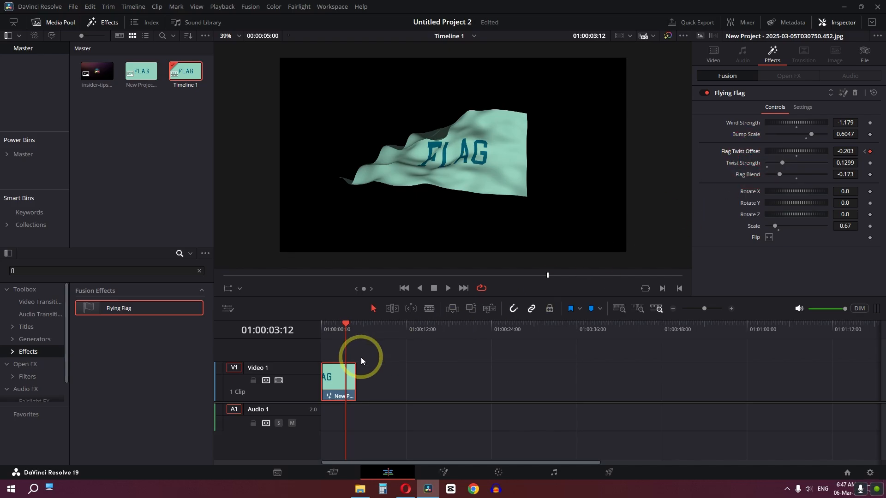
key("space")
key("Home")
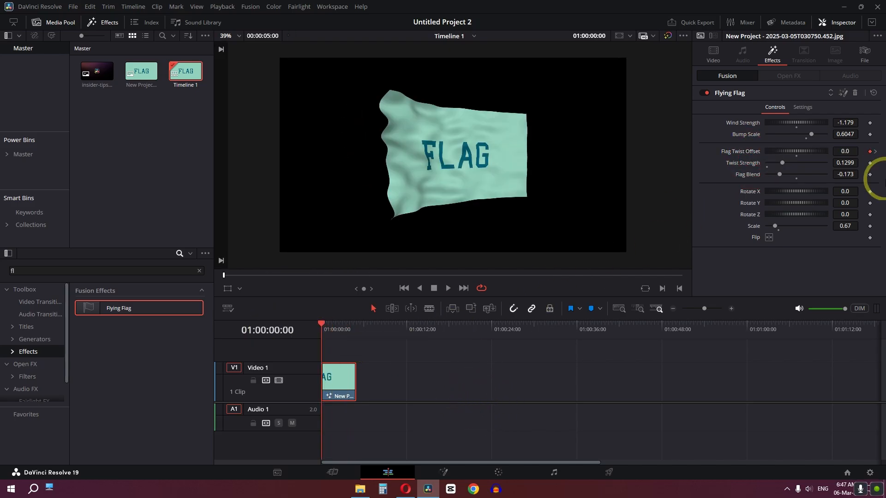
Show FlyingFlag's twist keyframes in the Fusion Spline panel, fitted to view
left_click(845, 94)
left_click(240, 375)
left_click(381, 374)
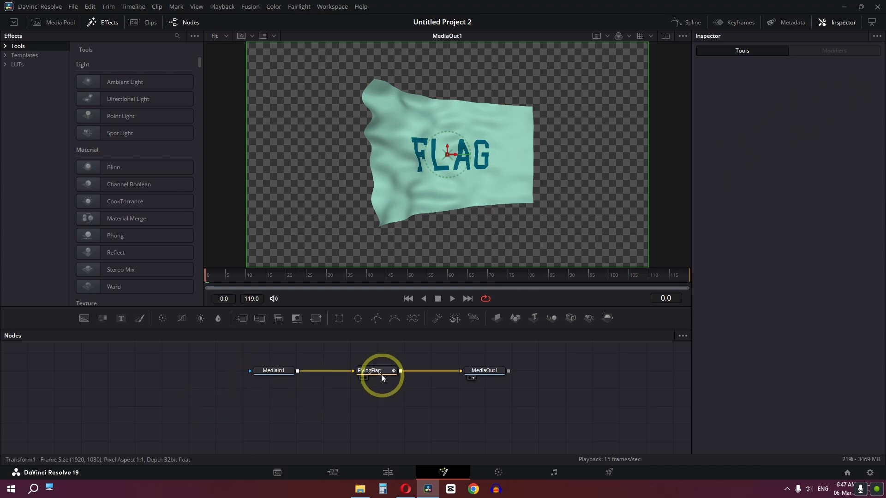
left_click(687, 21)
left_click(350, 361)
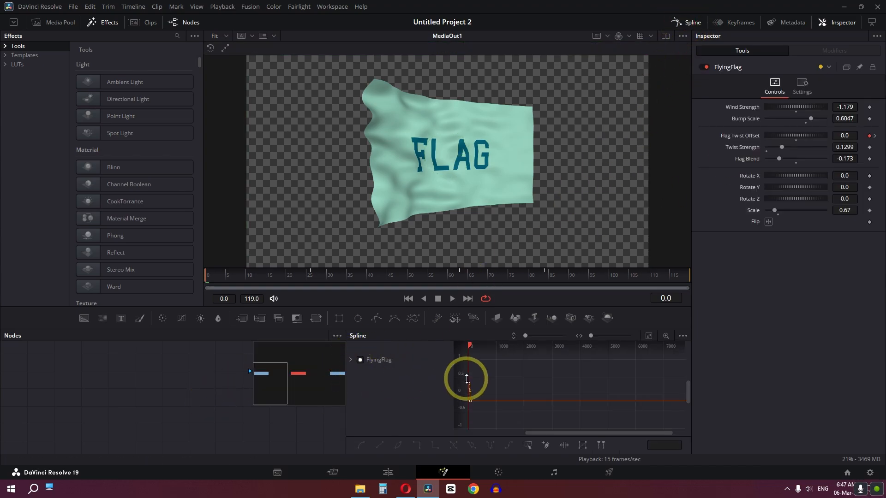
left_click(648, 336)
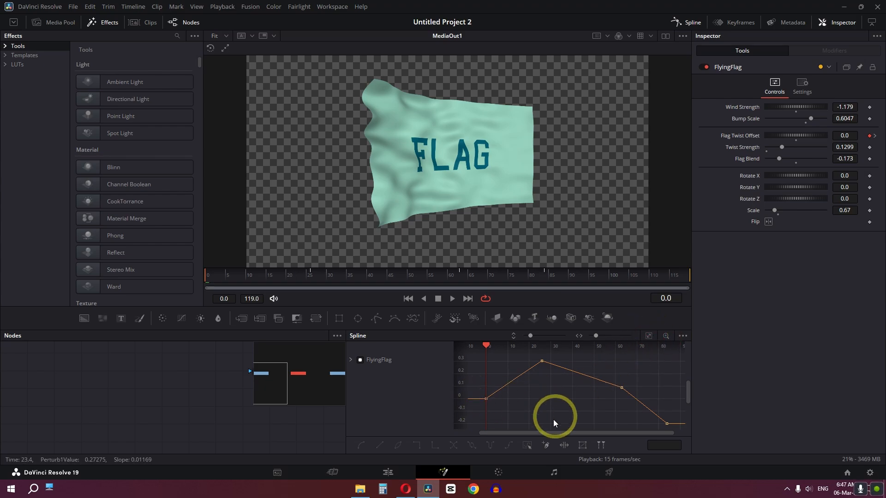
Select all twist keyframes, smooth them into an eased curve, and play the result
left_click(485, 363)
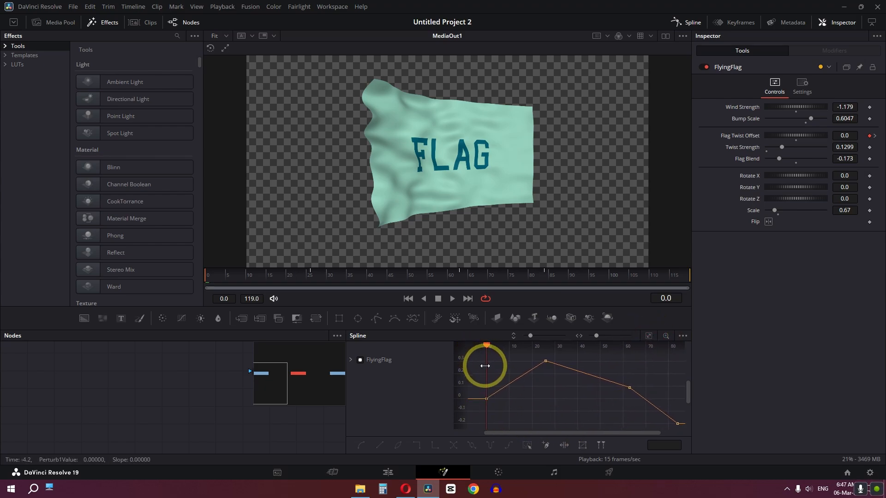
left_click_drag(661, 363, 476, 417)
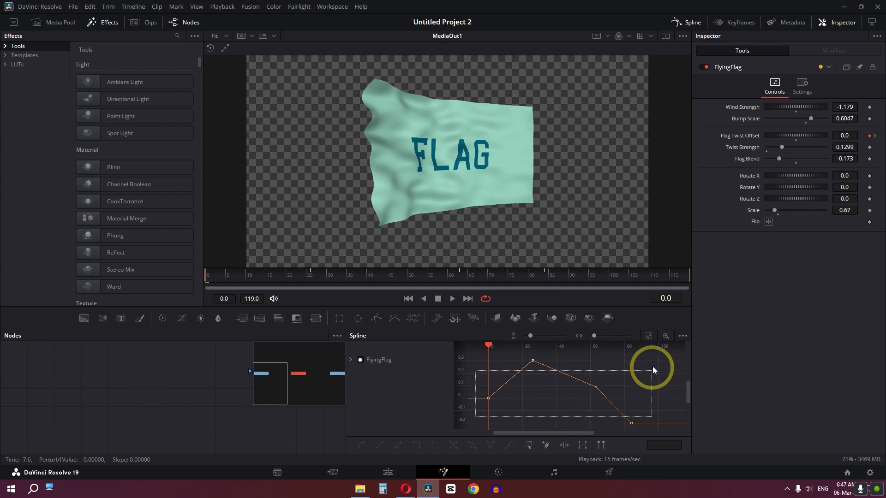
left_click_drag(476, 417, 650, 356)
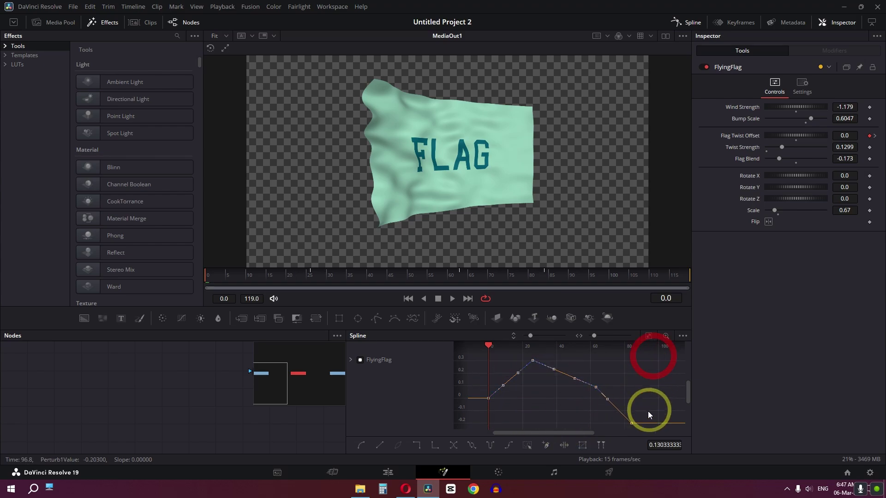
left_click(361, 446)
key("space")
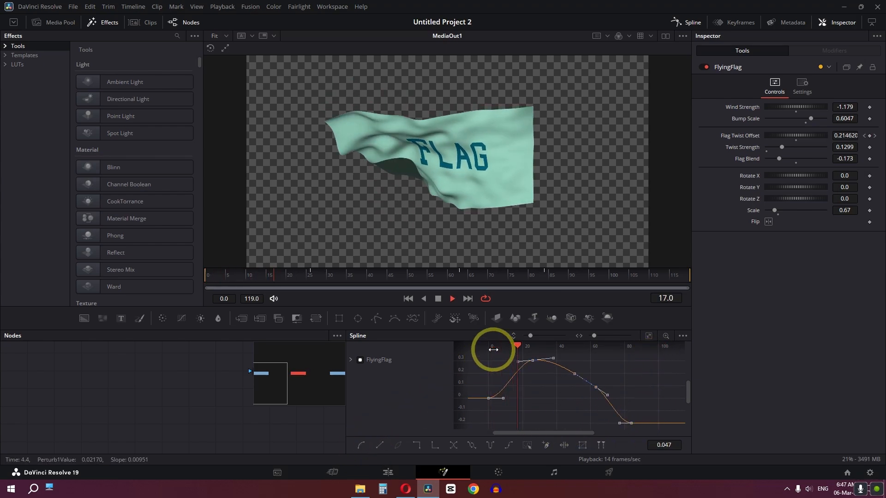
key("shift+4")
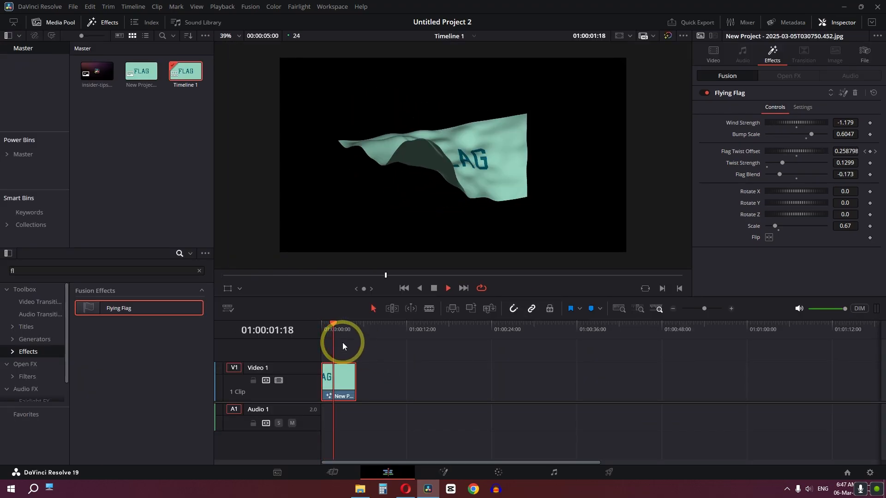
left_click(395, 385)
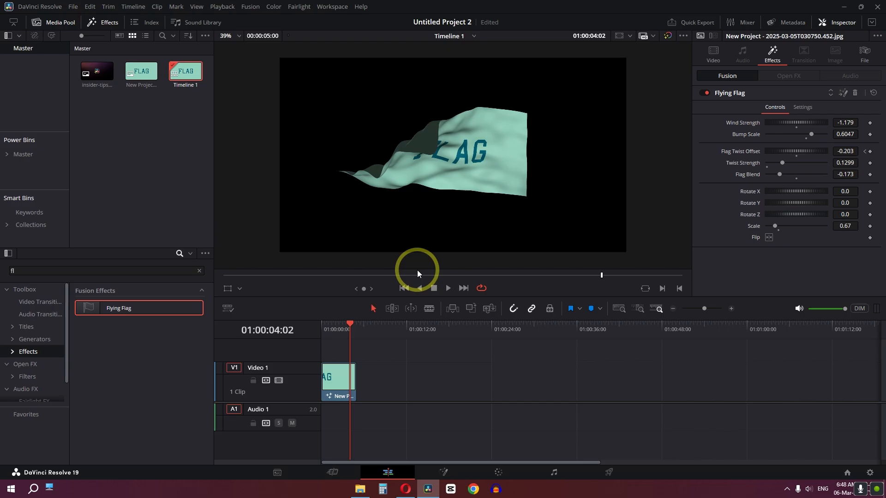
left_click(843, 93)
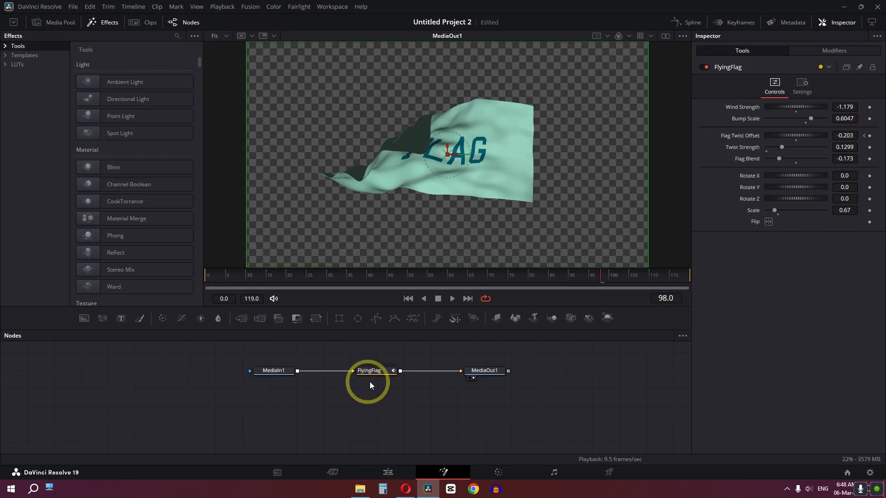
Move MediaIn1 and FlyingFlag aside and connect a new Background node to MediaOut1
left_click_drag(401, 391, 184, 368)
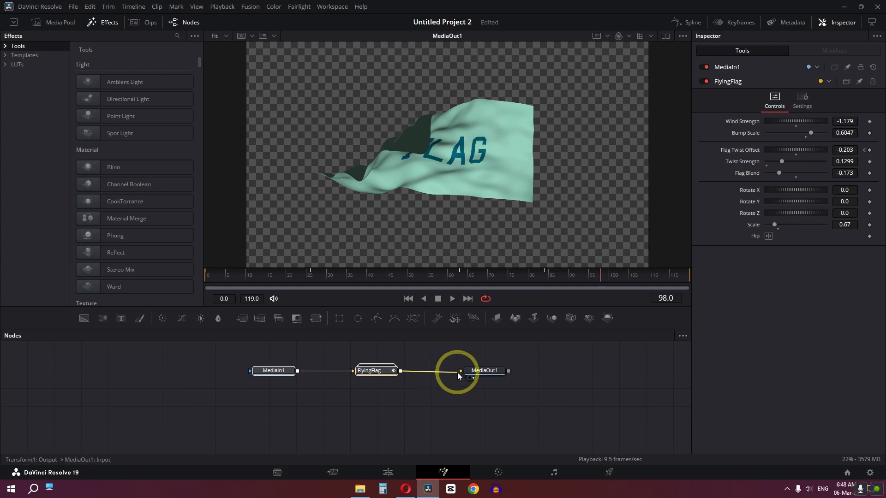
left_click_drag(458, 372, 328, 369)
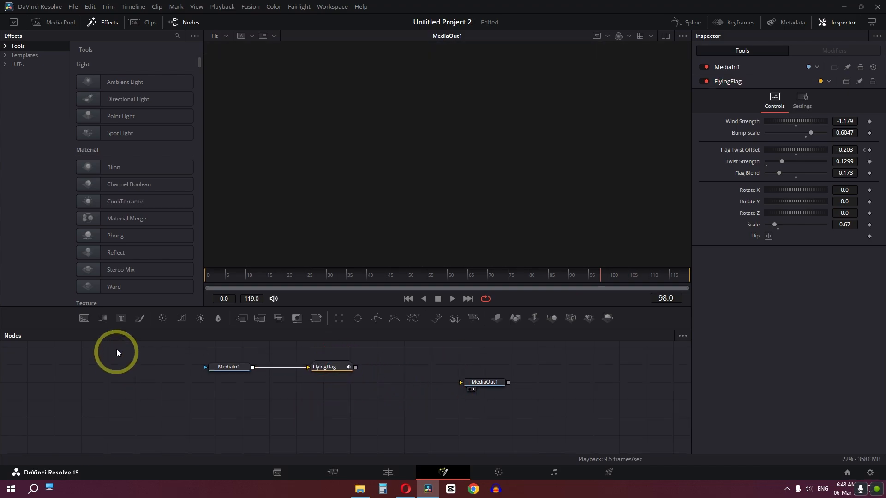
left_click(84, 319)
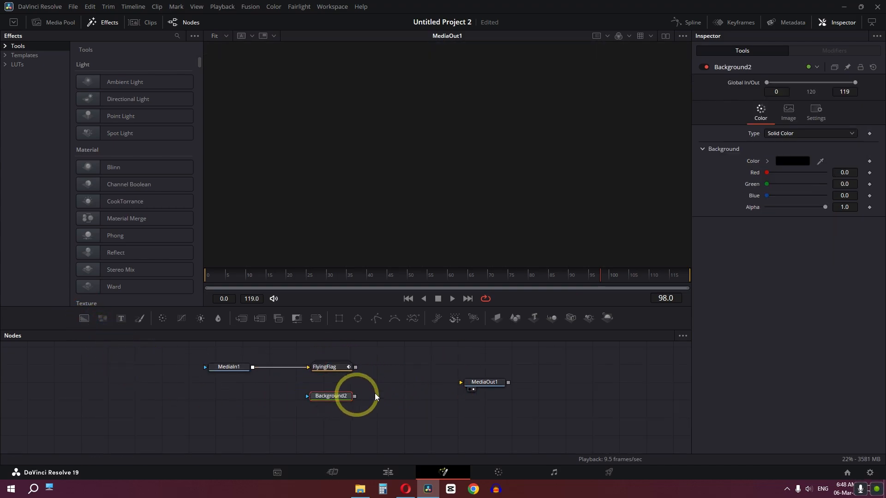
mouse_move(354, 396)
left_mouse_down()
mouse_move(434, 395)
mouse_move(476, 383)
mouse_move(272, 400)
left_mouse_up()
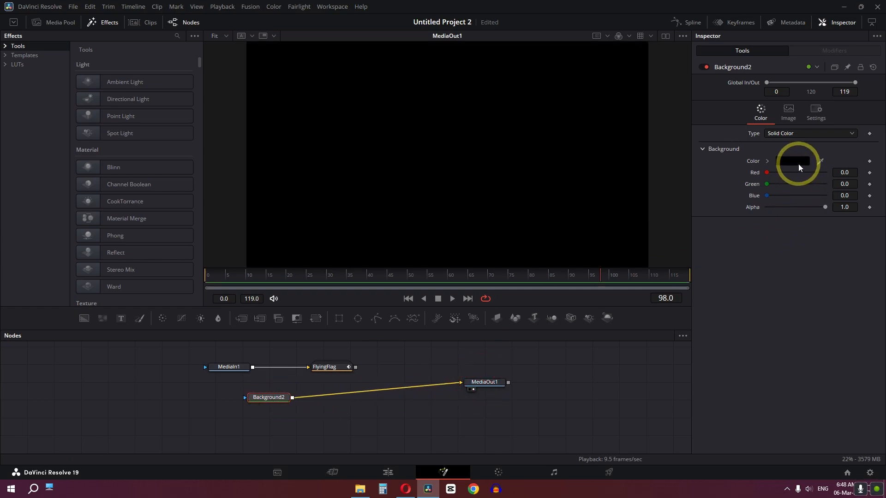
Set the background to vivid green (Red 0.4, Green 1.0) and start merging it with the output
left_click(793, 161)
left_click(511, 159)
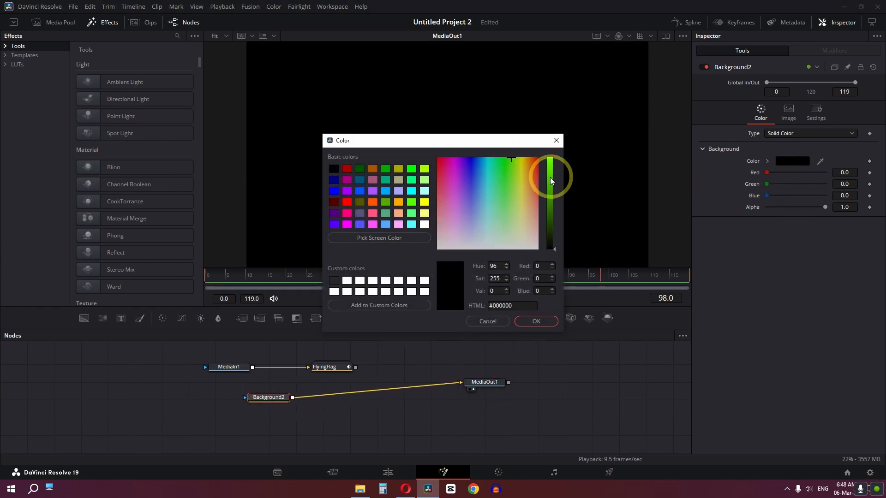
left_click_drag(552, 173, 547, 139)
left_click(533, 322)
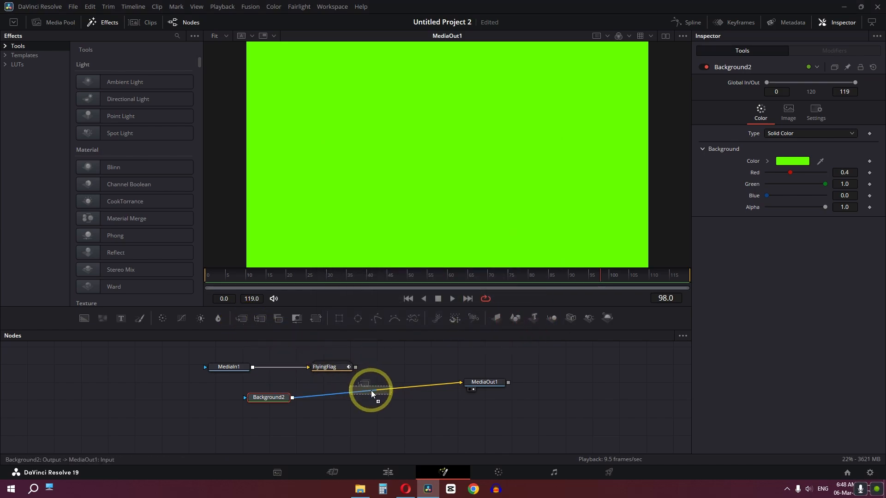
left_click_drag(257, 333, 370, 385)
Composite FlyingFlag over the green Background2 via Merge1, then play the result on the Edit page from the start
left_click_drag(433, 407, 362, 450)
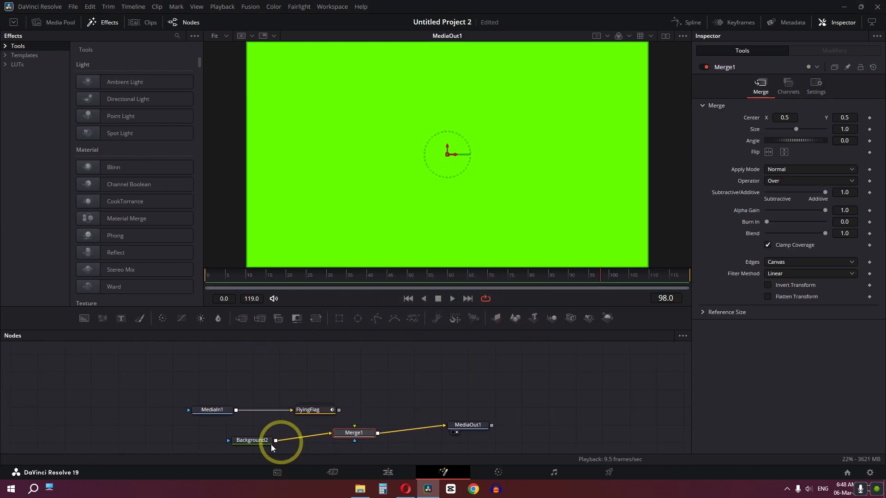
left_click_drag(340, 410, 361, 435)
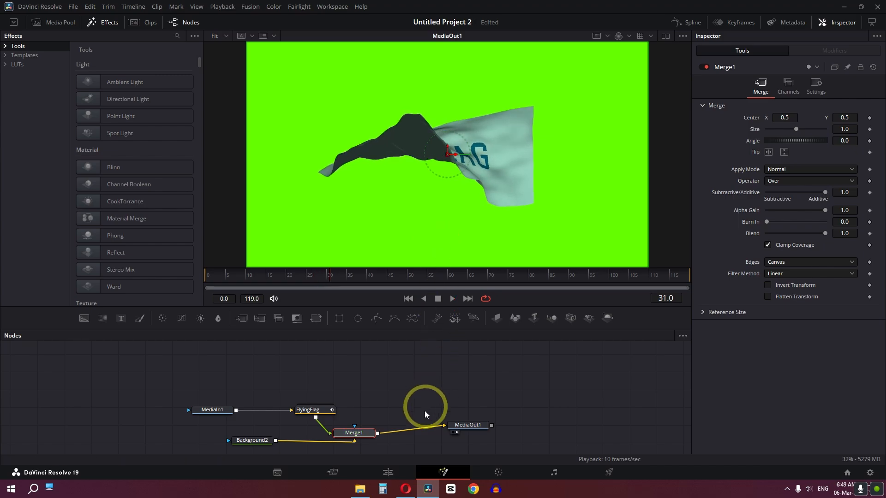
left_click(389, 472)
key("Home")
key("space")
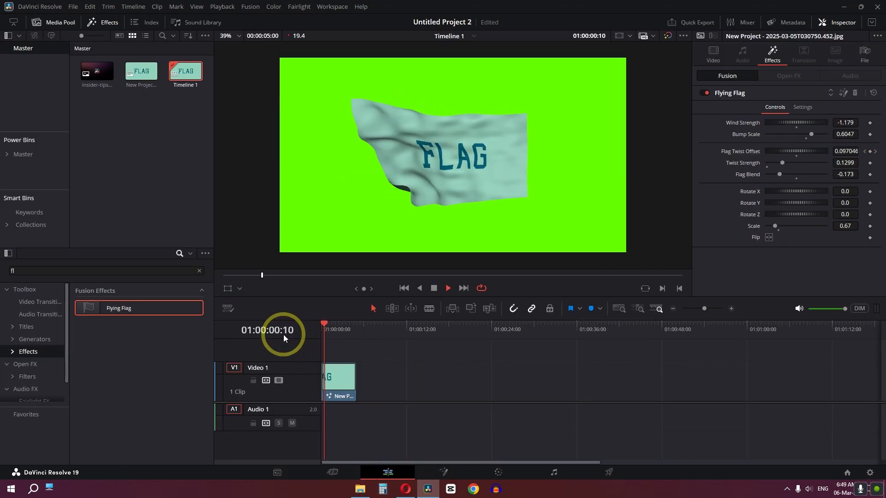